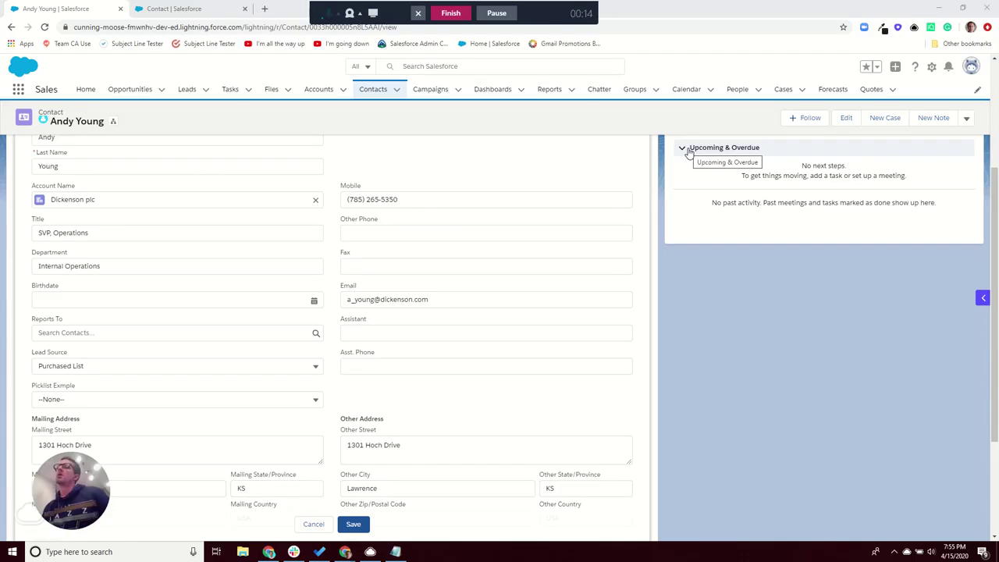
# Step: Review the contact's Lead Source options and close them, leaving Purchased List selected
pyautogui.click(131, 369)
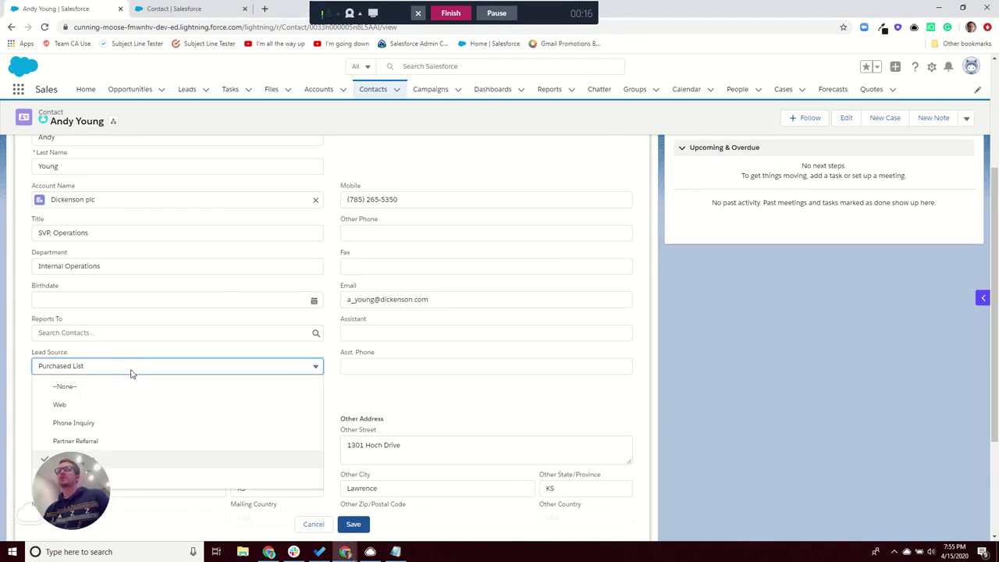
pyautogui.scroll(-1, 218, 257)
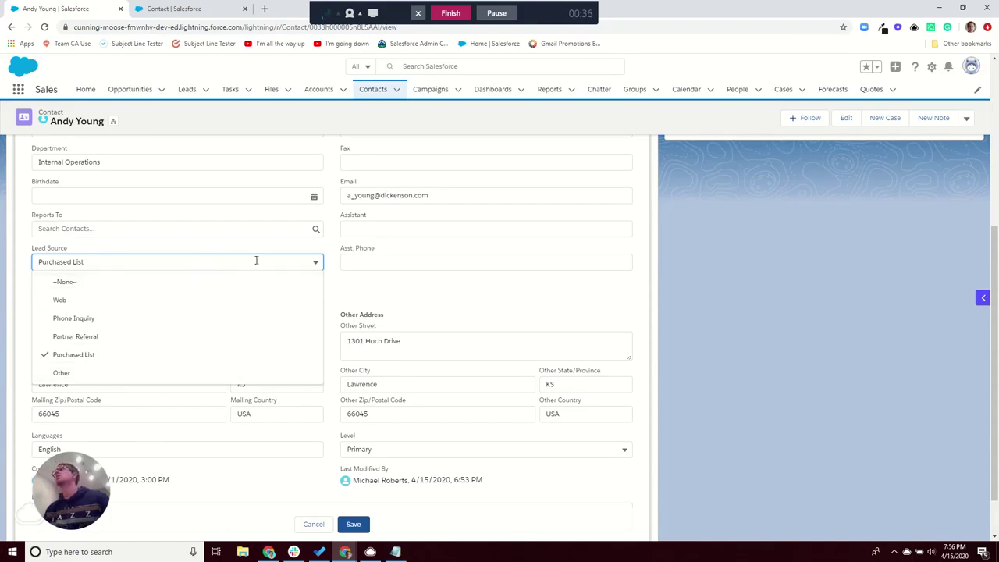
pyautogui.click(289, 249)
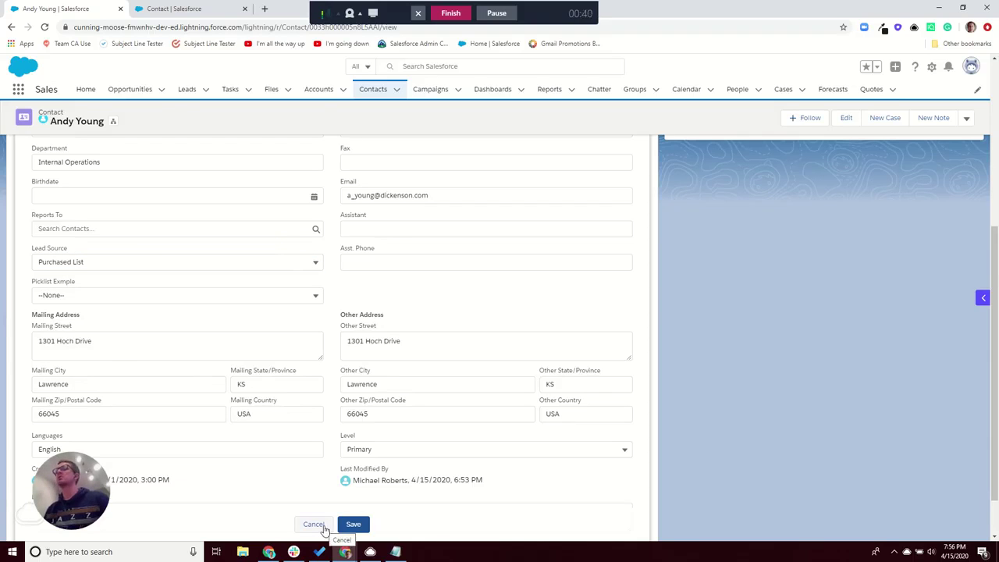
# Step: Open the Contact Lead Source field settings and locate Word of mouth among the picklist values
pyautogui.click(173, 9)
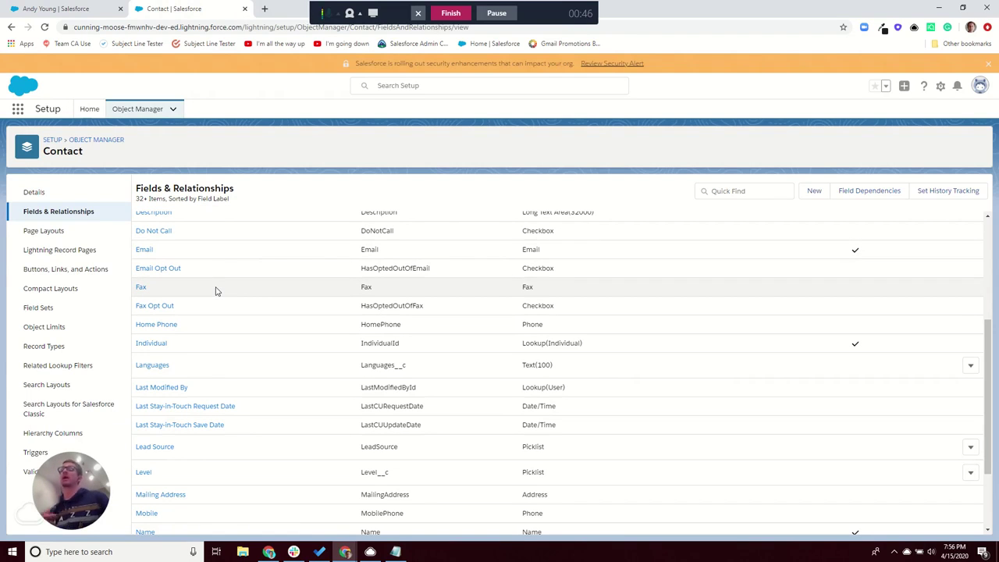
pyautogui.scroll(-2, 206, 367)
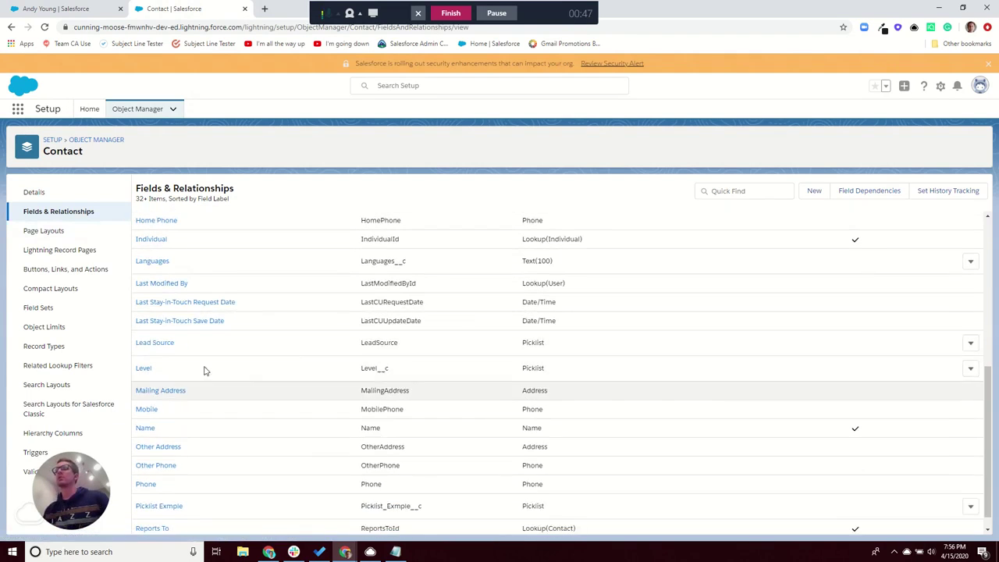
pyautogui.click(162, 343)
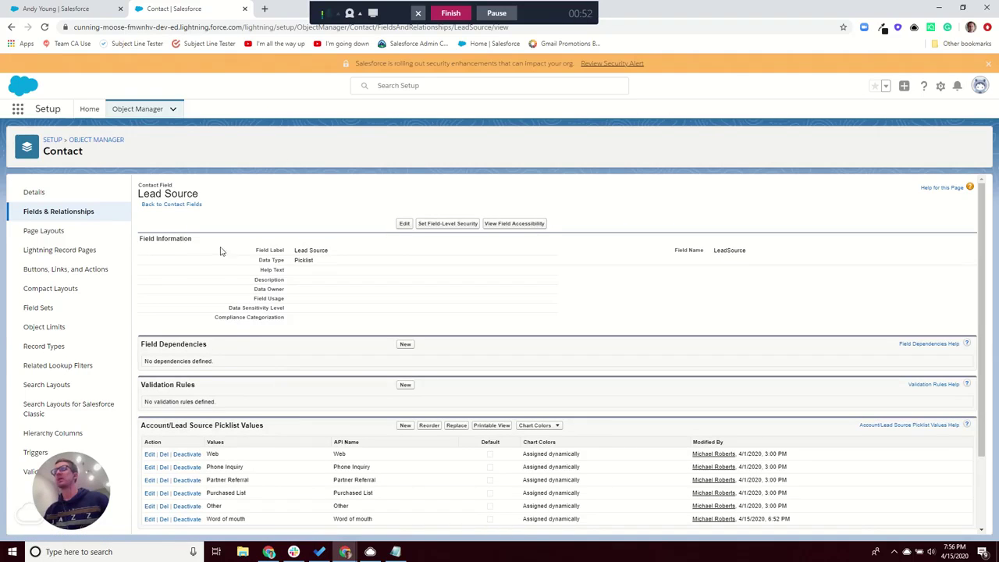
pyautogui.scroll(-2, 218, 250)
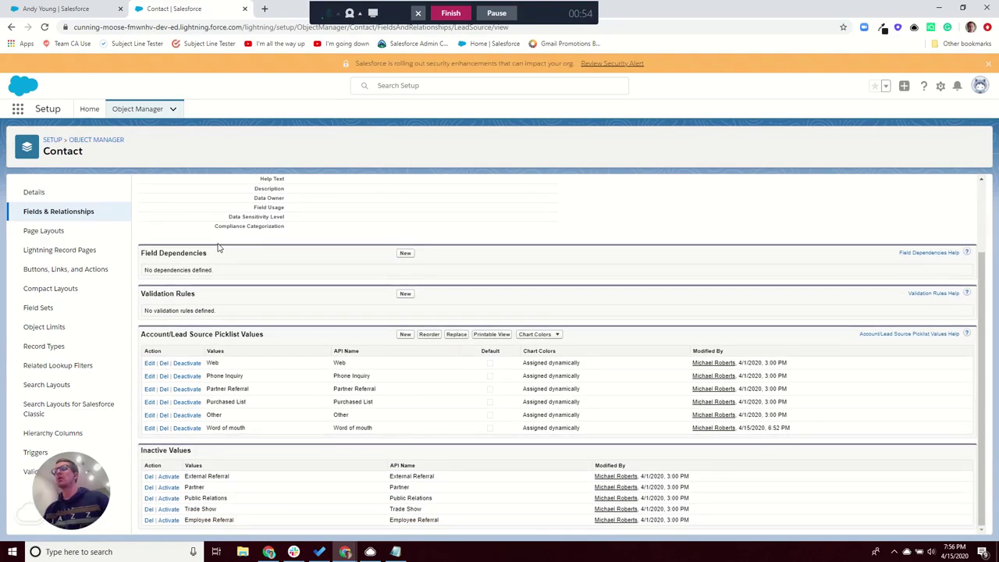
pyautogui.doubleClick(234, 429)
pyautogui.click(224, 344)
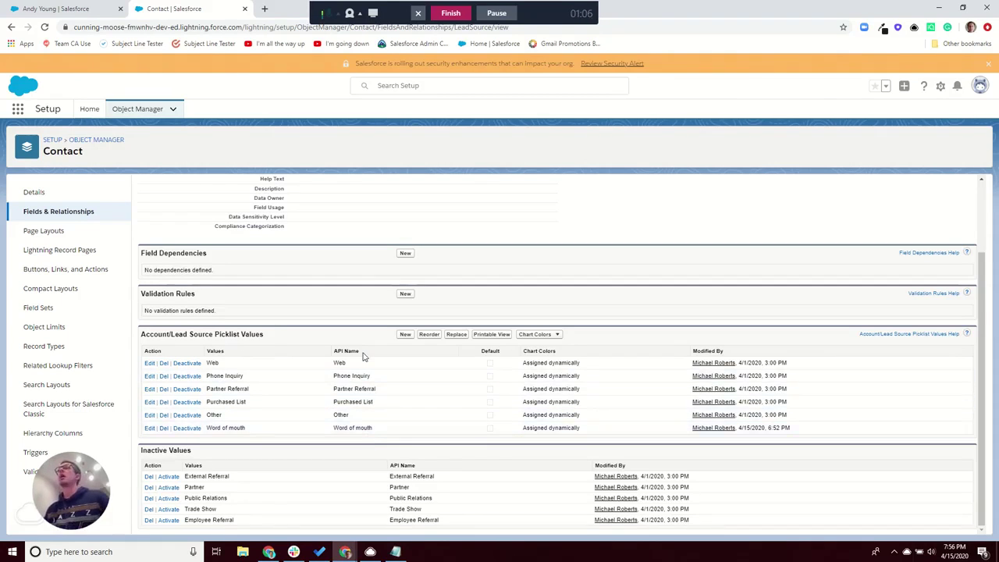
# Step: Go from the Dickenson plc contact to the All Contacts list view
pyautogui.click(78, 9)
pyautogui.click(383, 92)
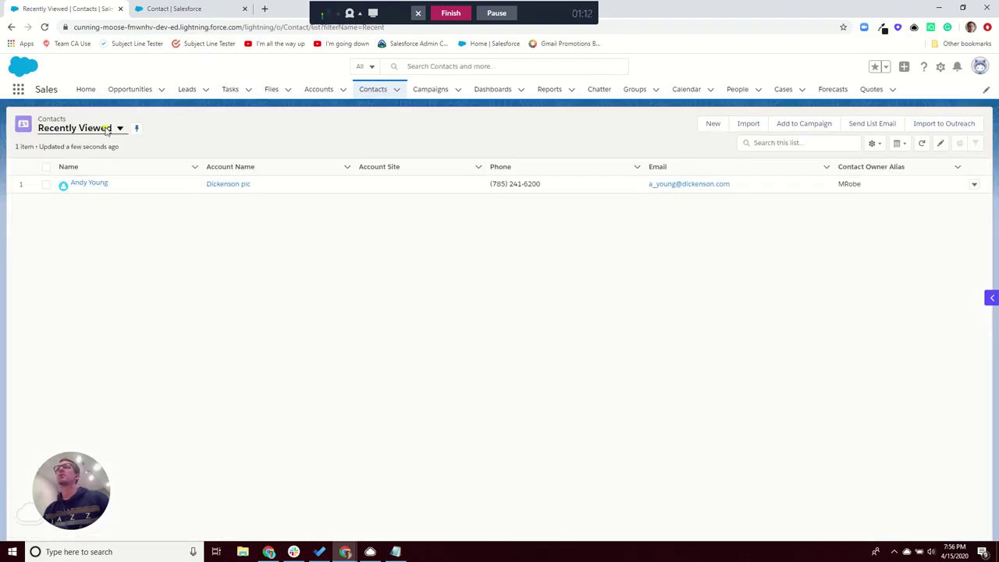
pyautogui.click(117, 129)
pyautogui.click(102, 163)
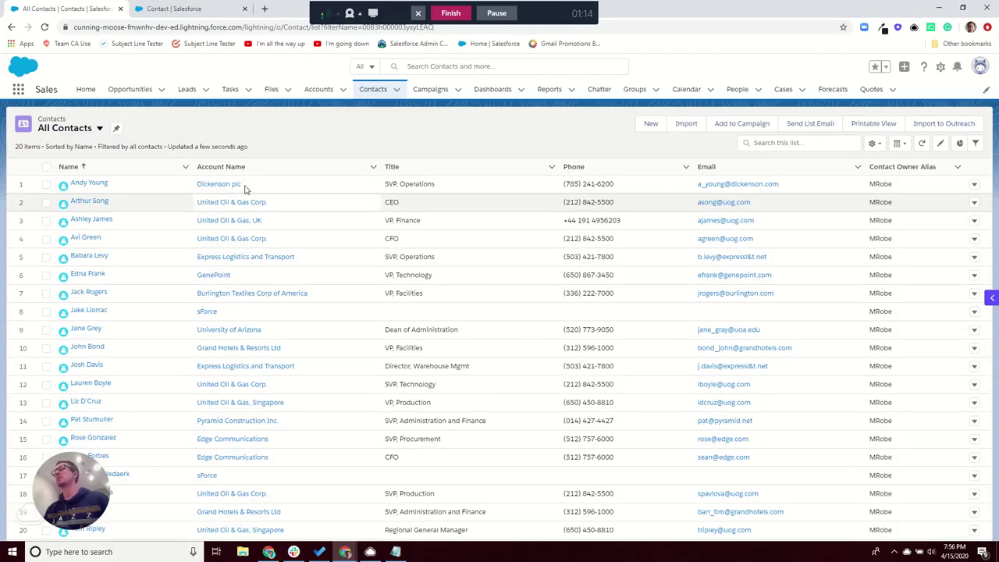
# Step: Check the United Oil & Gas CEO contact's Lead Source options for Word of mouth, then return to Contacts
pyautogui.click(100, 201)
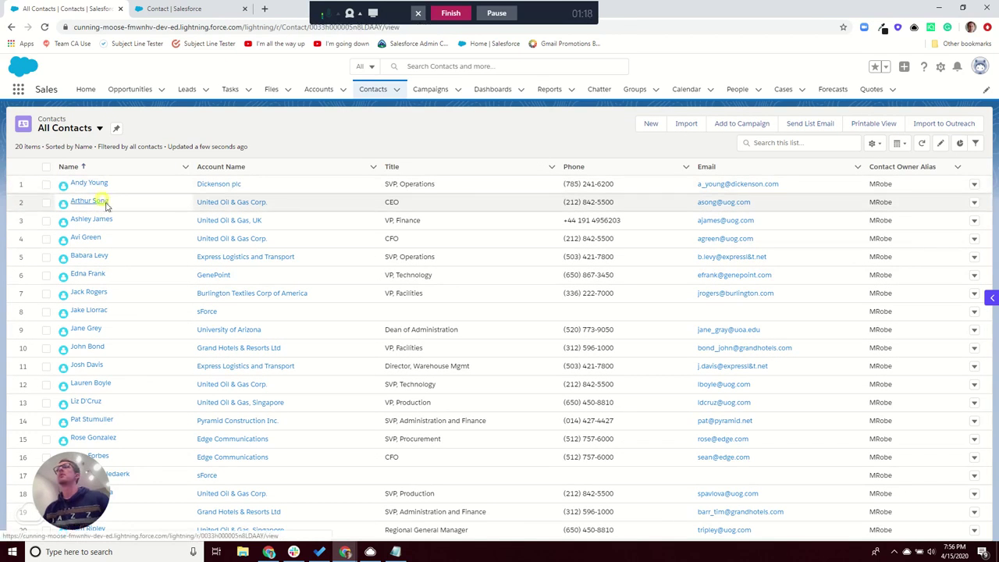
pyautogui.click(95, 204)
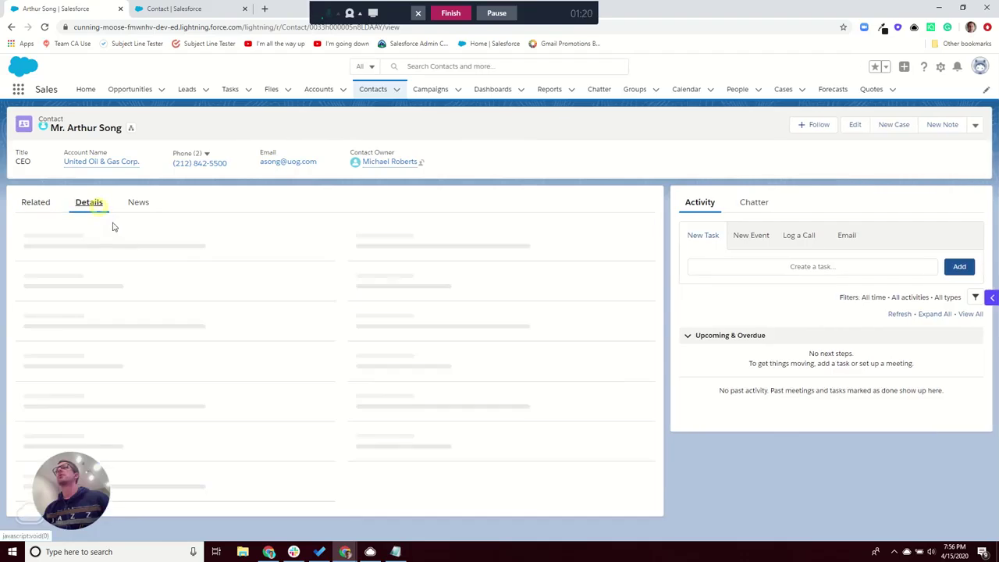
pyautogui.scroll(-1, 131, 250)
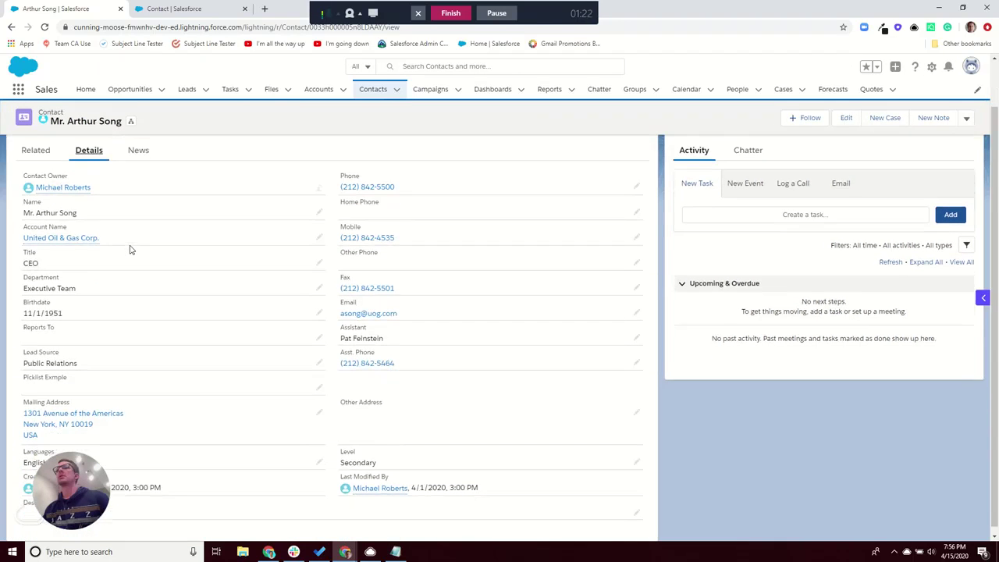
pyautogui.click(320, 364)
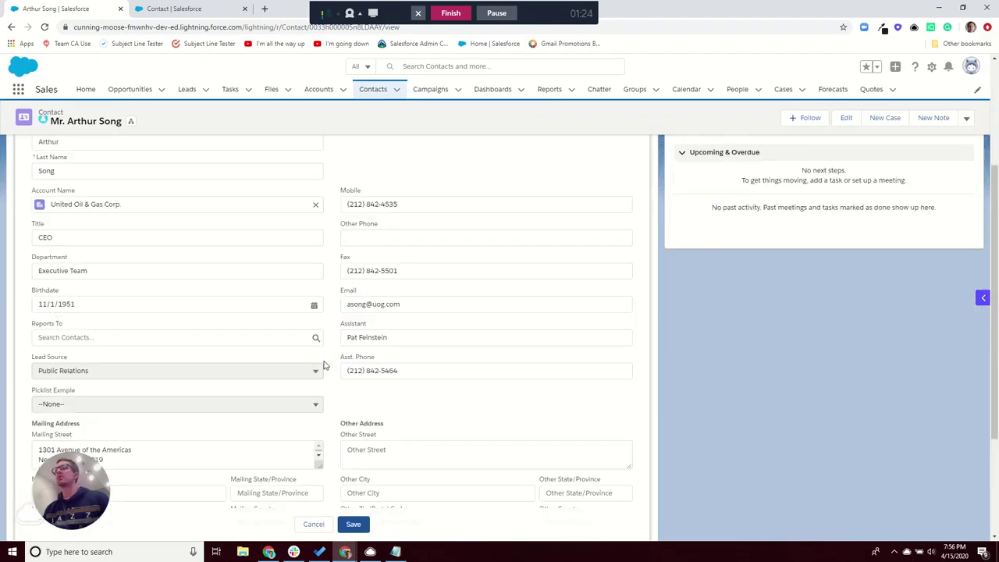
pyautogui.click(308, 370)
pyautogui.scroll(-2, 308, 370)
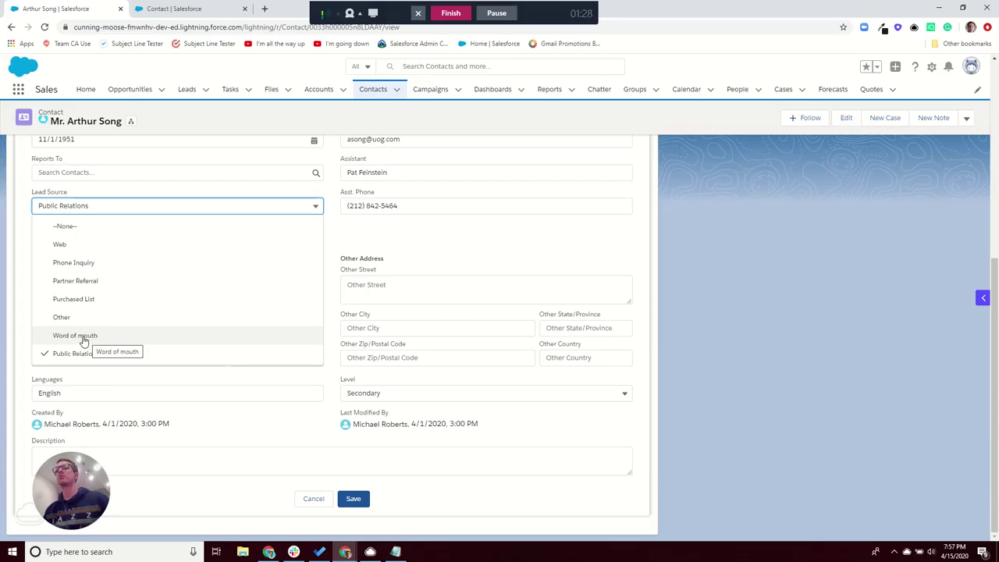
pyautogui.click(373, 91)
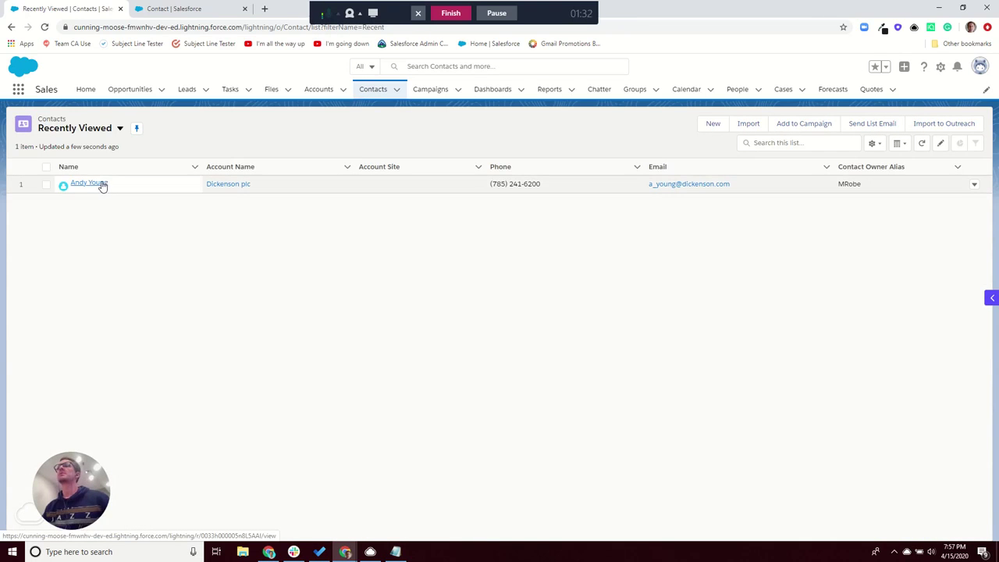
# Step: Confirm the Dickenson plc contact's Lead Source options lack Word of mouth, then return to Contact setup
pyautogui.click(101, 184)
pyautogui.click(89, 203)
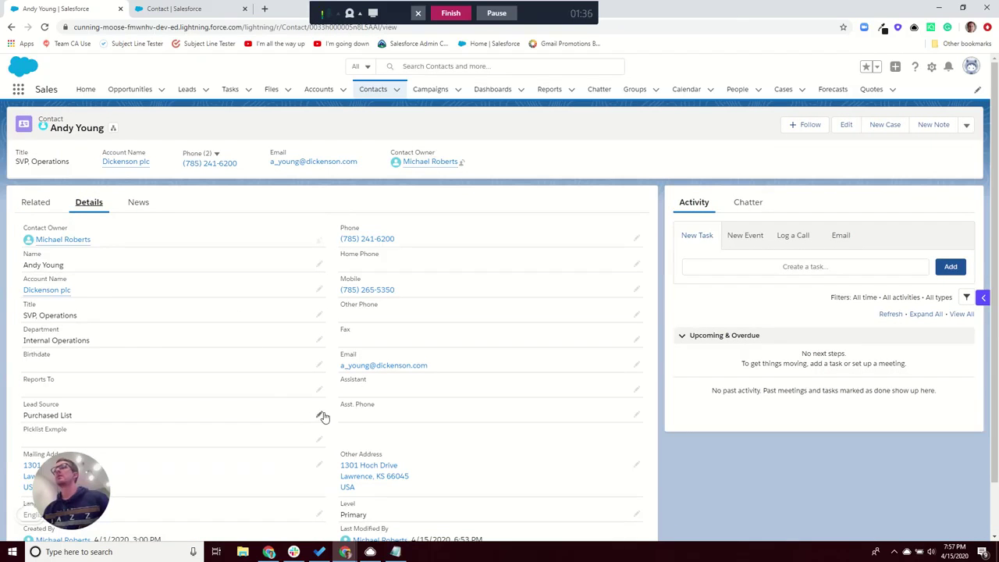
pyautogui.click(320, 414)
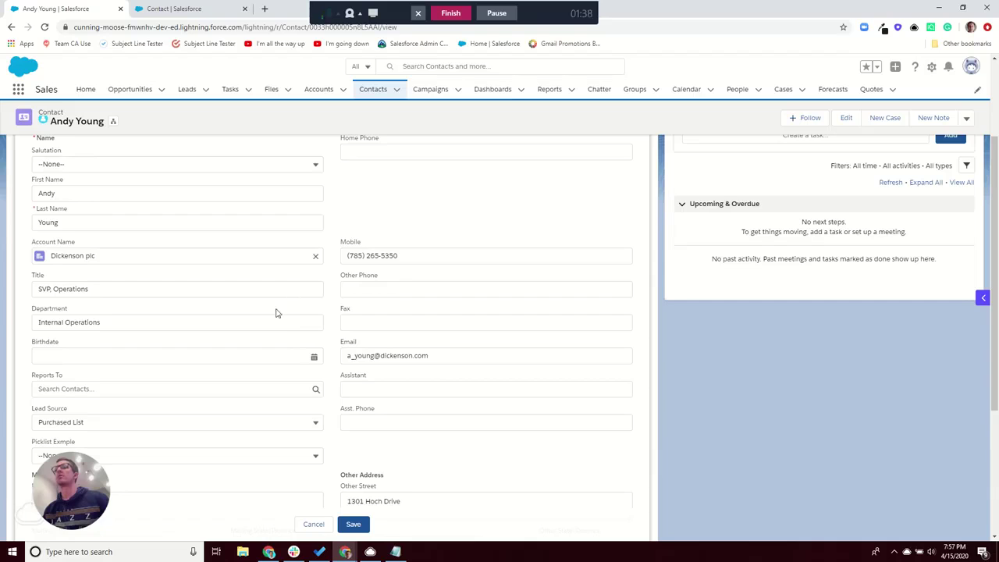
pyautogui.scroll(-1, 278, 327)
pyautogui.click(281, 371)
pyautogui.scroll(-1, 282, 373)
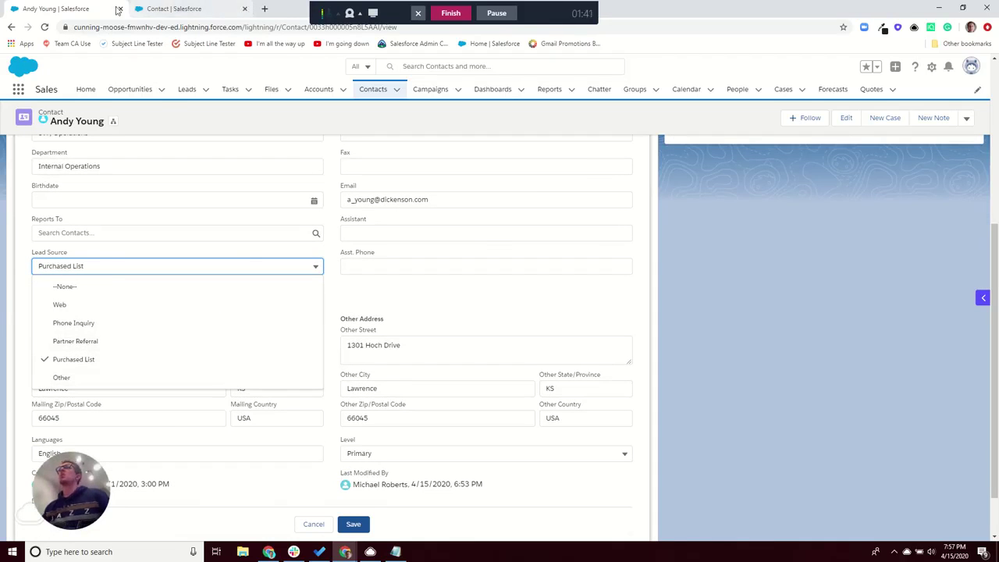
pyautogui.click(173, 9)
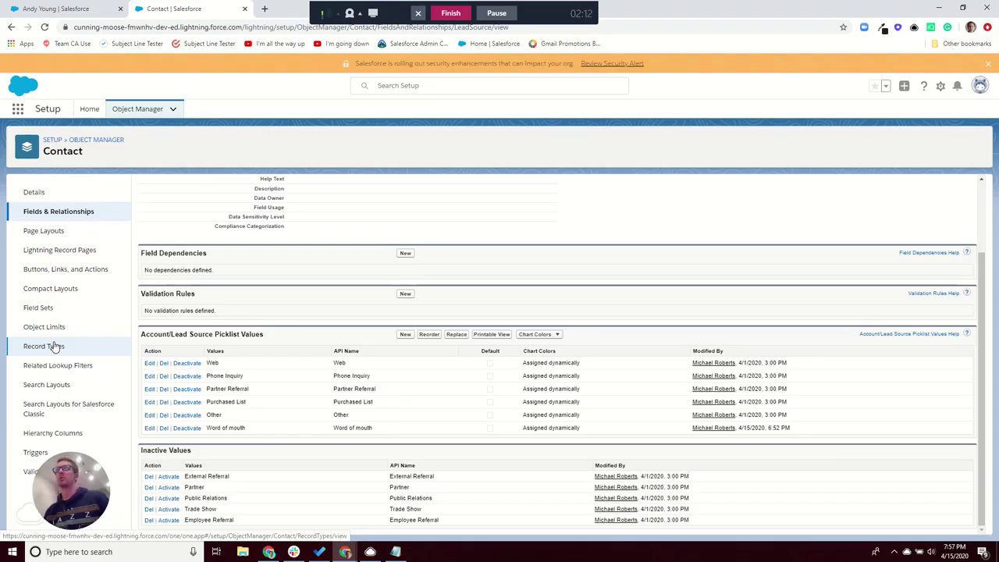
# Step: Open the General record type from the Contact object's Record Types list
pyautogui.click(72, 347)
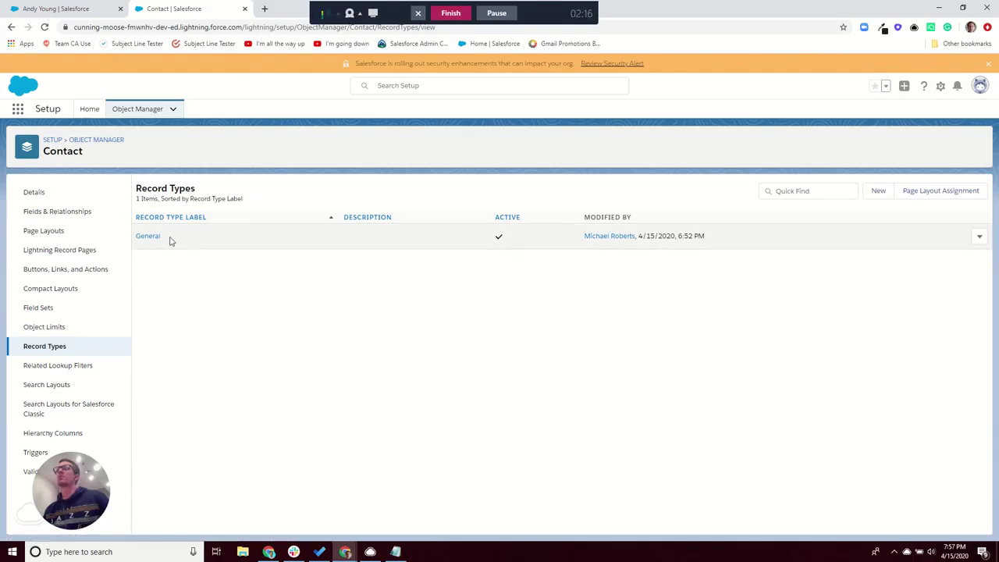
pyautogui.click(149, 237)
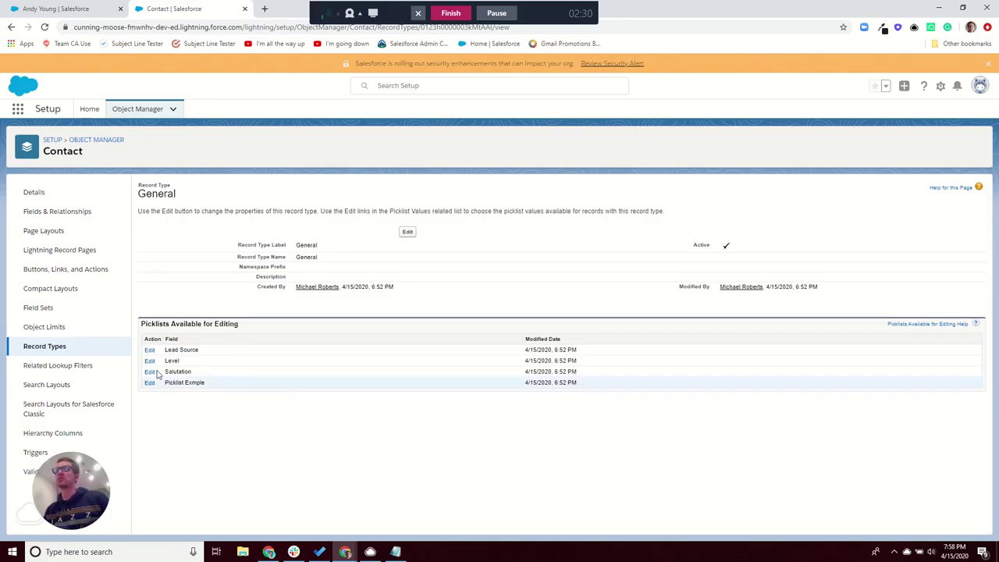
# Step: Add Word of mouth to the General record type's selected Lead Source values and save
pyautogui.click(150, 350)
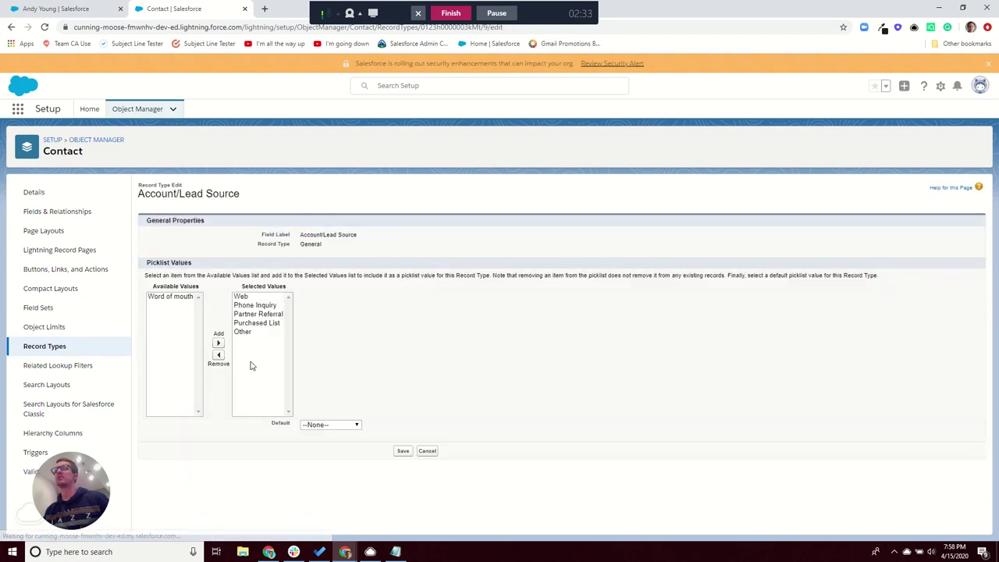
pyautogui.click(187, 297)
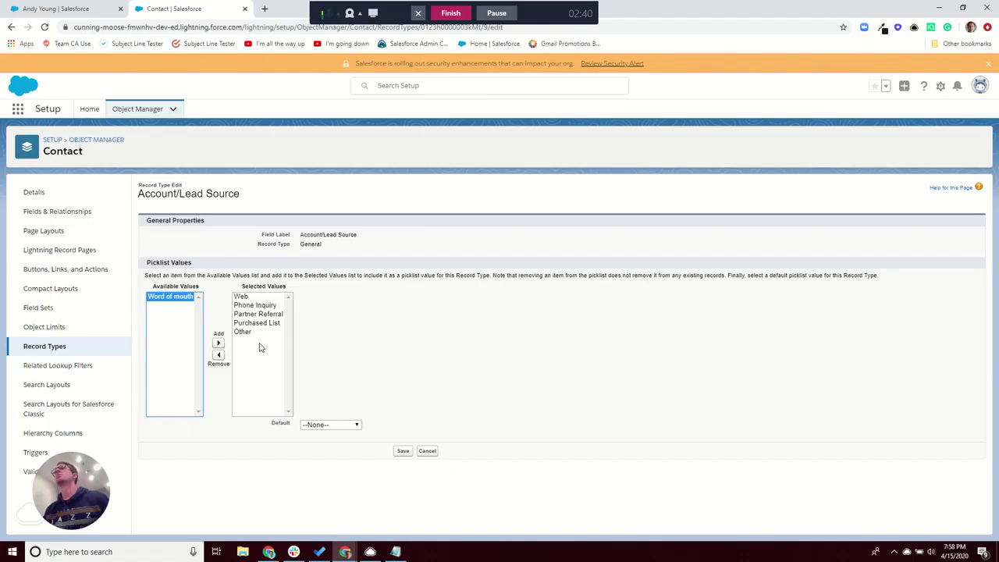
pyautogui.click(218, 344)
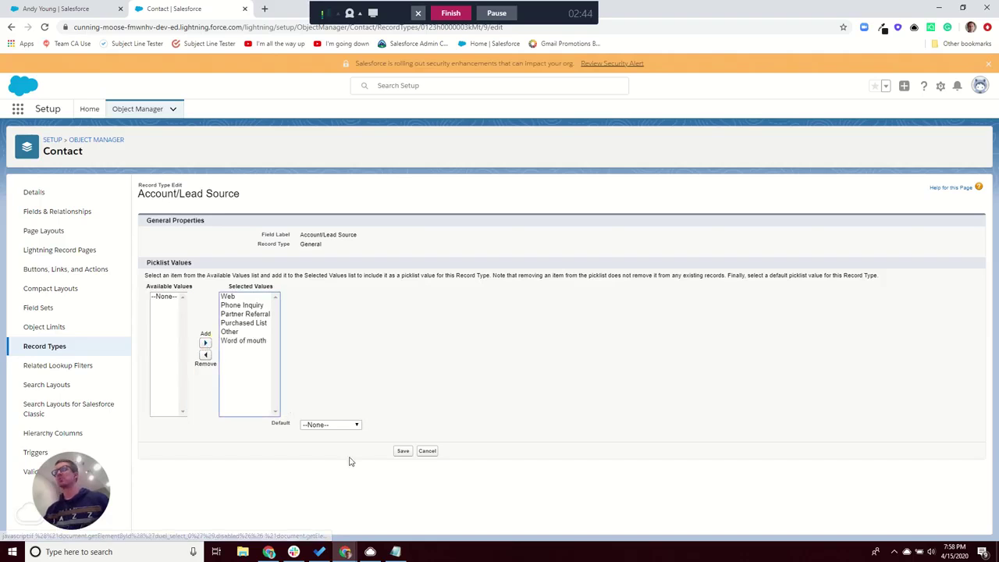
pyautogui.click(401, 450)
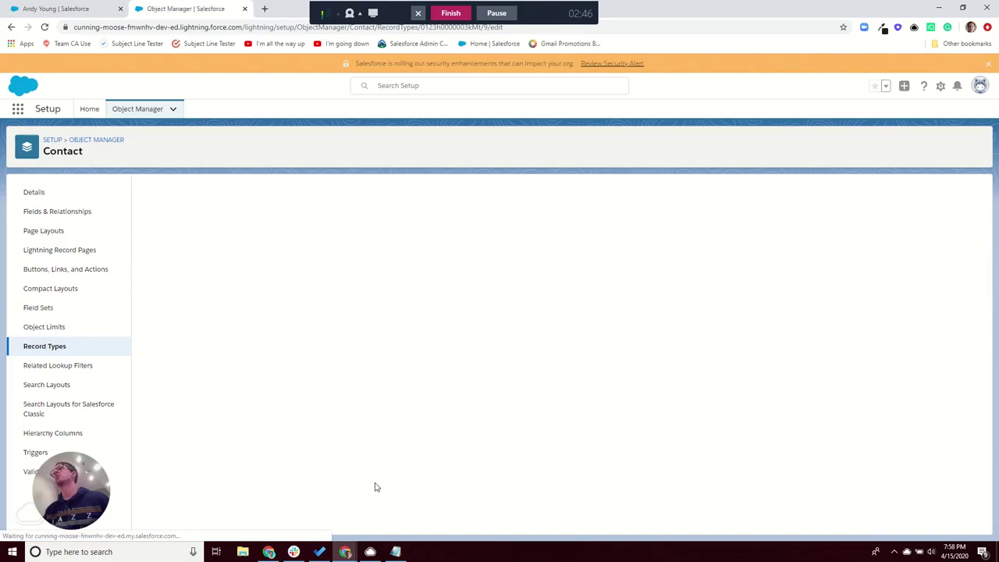
pyautogui.click(74, 10)
# Step: Discard the edit, reload the contact, and verify Word of mouth in Lead Source, keeping Purchased List
pyautogui.click(312, 524)
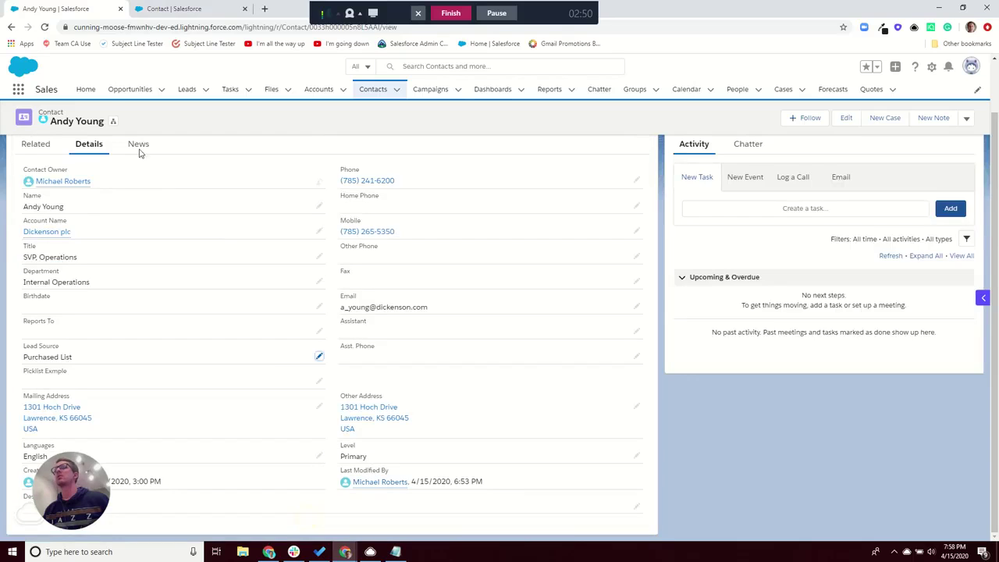
pyautogui.click(45, 26)
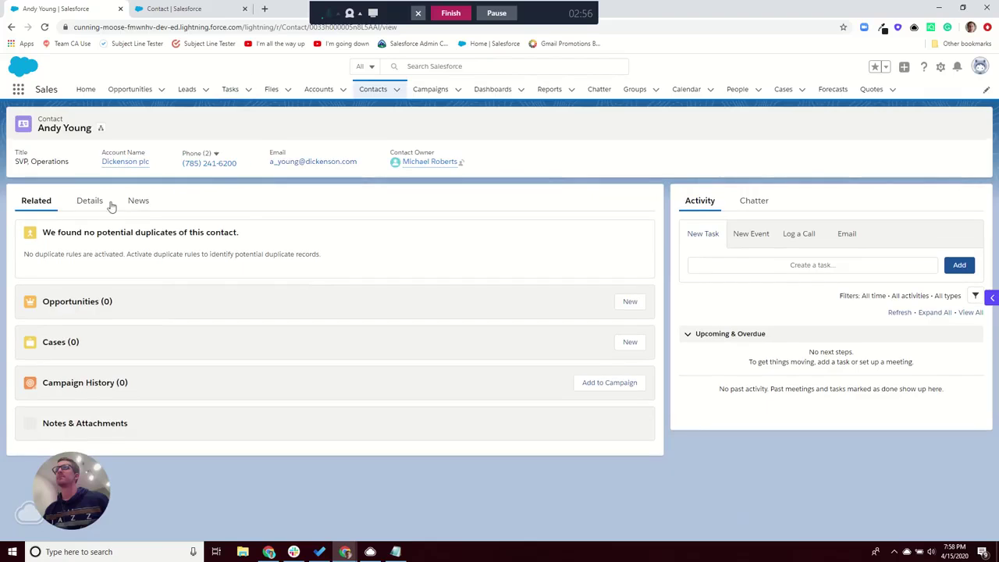
pyautogui.click(95, 201)
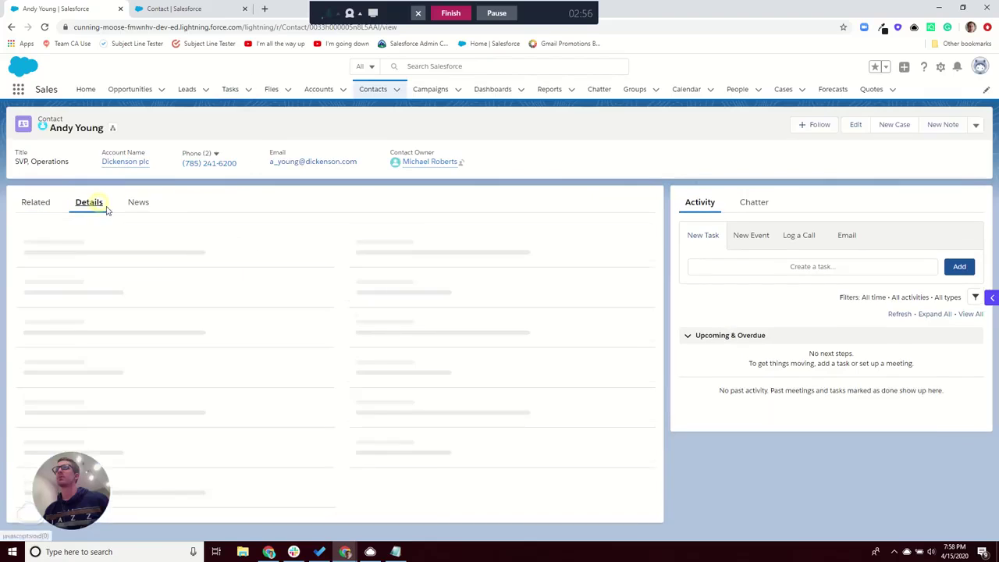
pyautogui.scroll(-2, 234, 336)
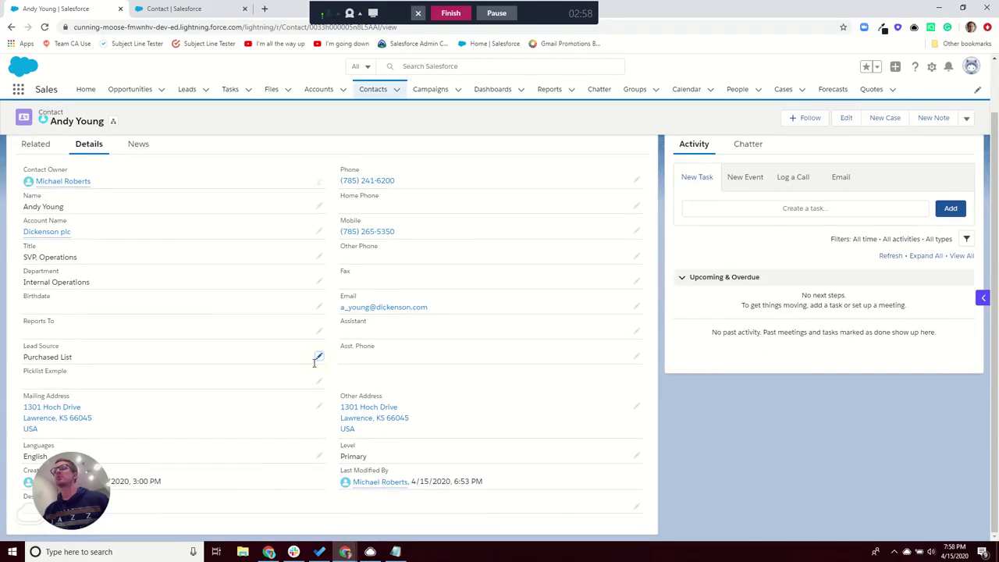
pyautogui.click(319, 364)
pyautogui.click(289, 372)
pyautogui.scroll(-2, 292, 373)
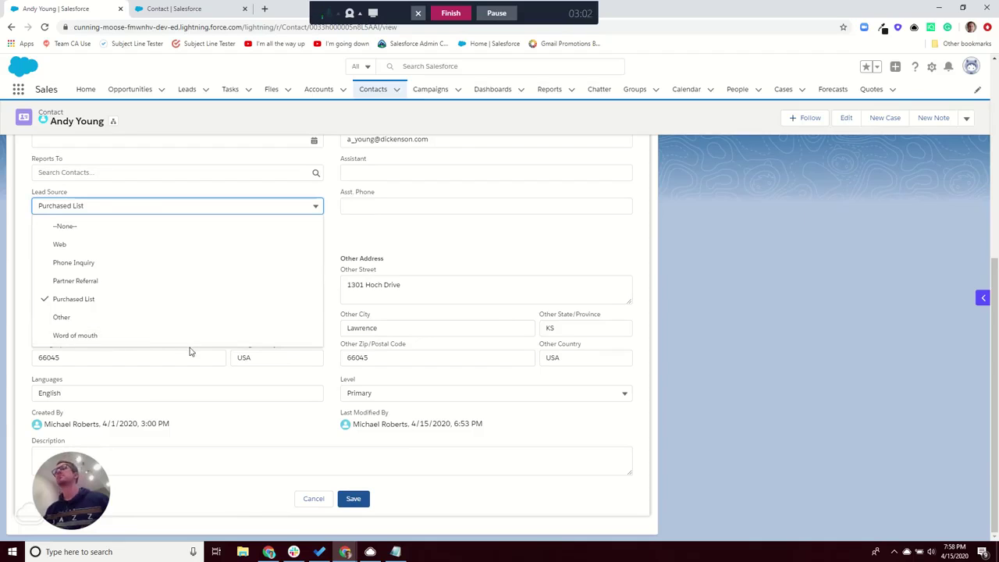
pyautogui.click(390, 249)
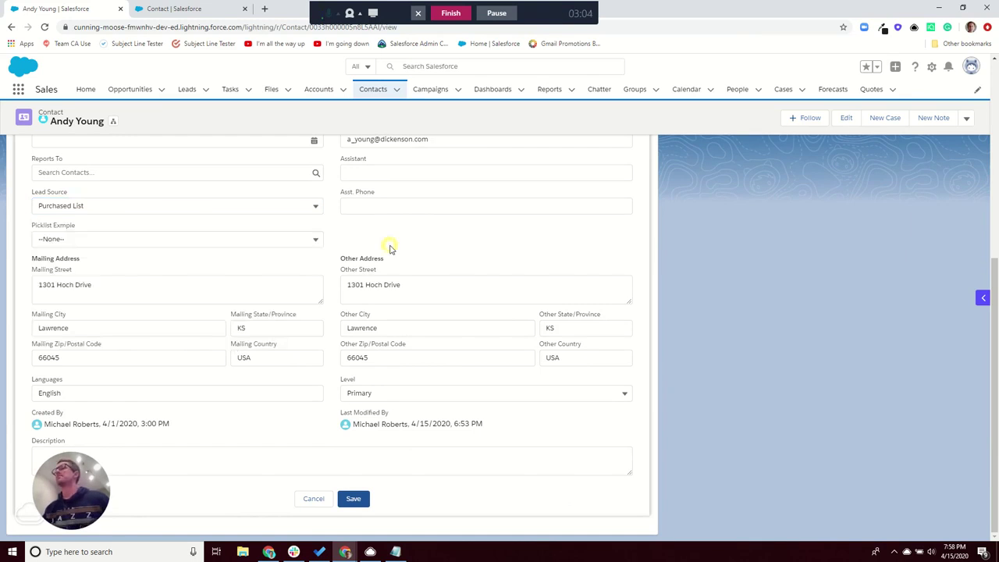